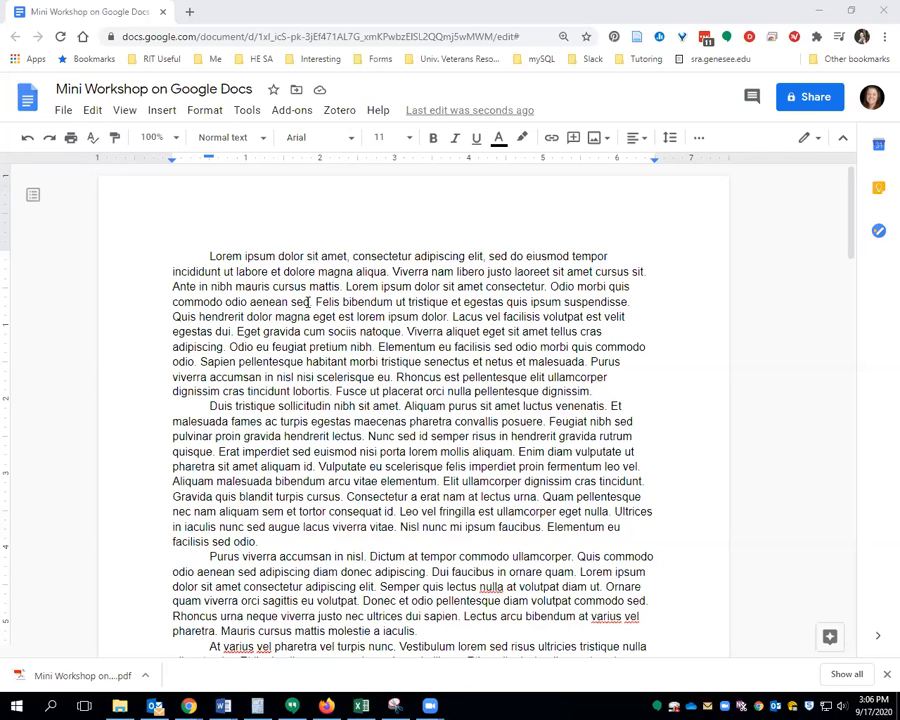
Select all the document text and set its line spacing to double
{"action": "left_click_drag", "start_coordinate": [260, 263], "coordinate": [546, 418]}
{"action": "left_click", "coordinate": [569, 453]}
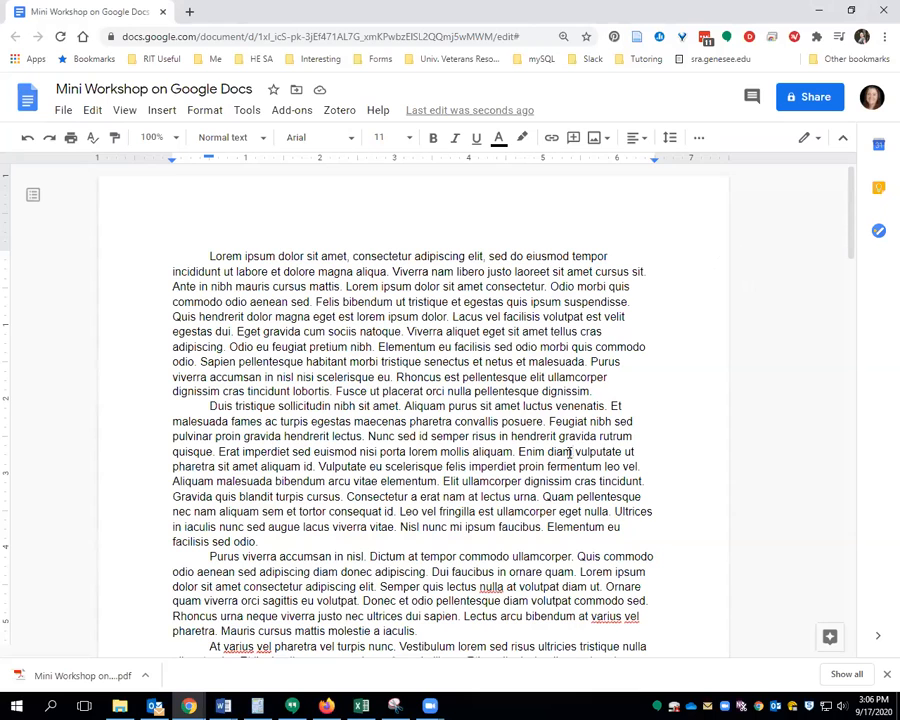
{"action": "key", "text": "ctrl+a"}
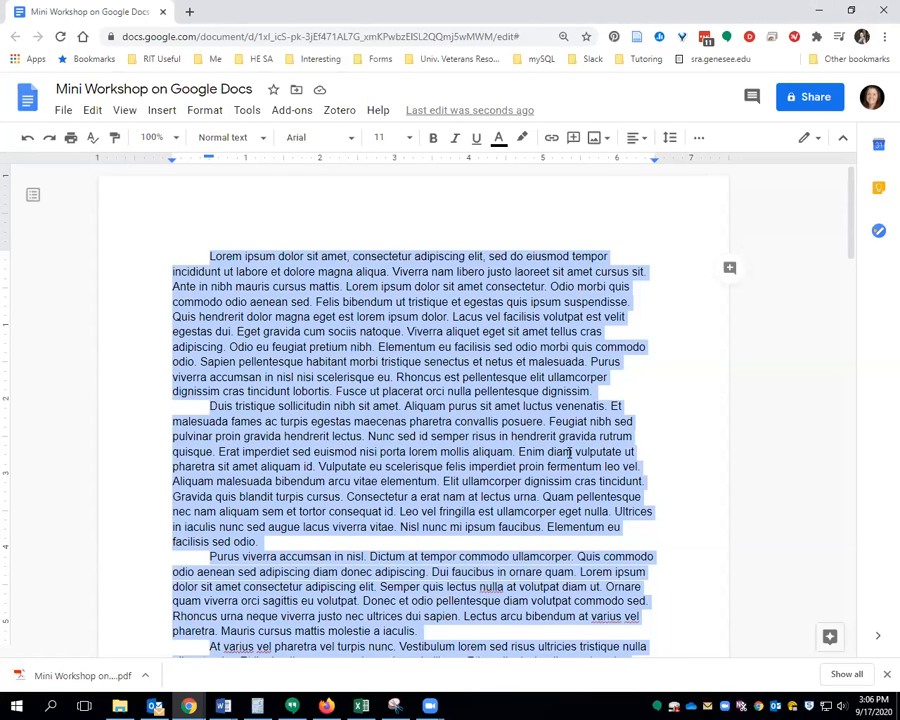
{"action": "left_click", "coordinate": [205, 112]}
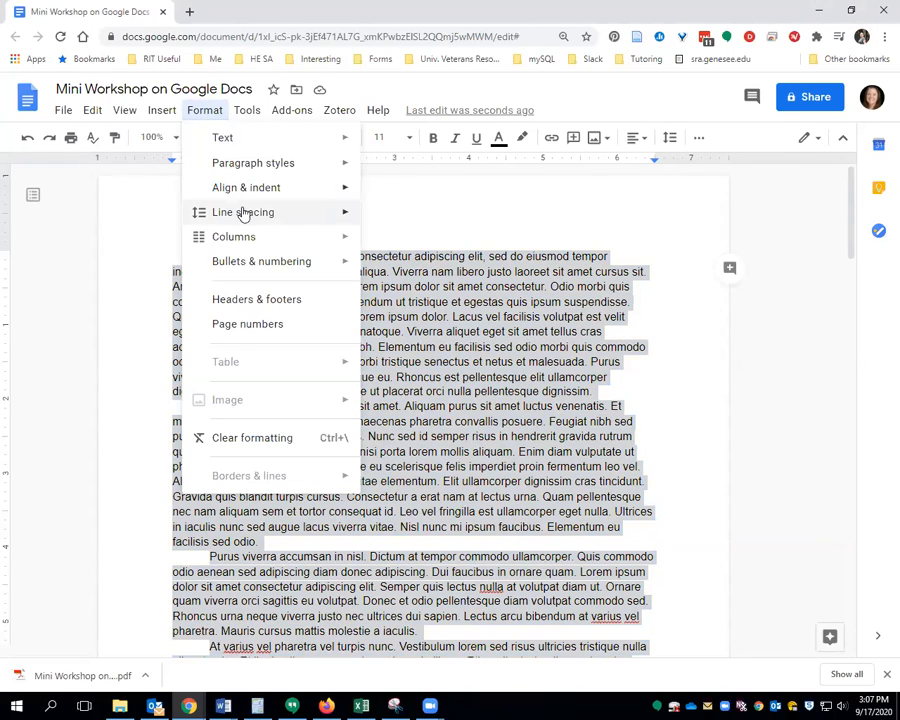
{"action": "mouse_move", "coordinate": [243, 212]}
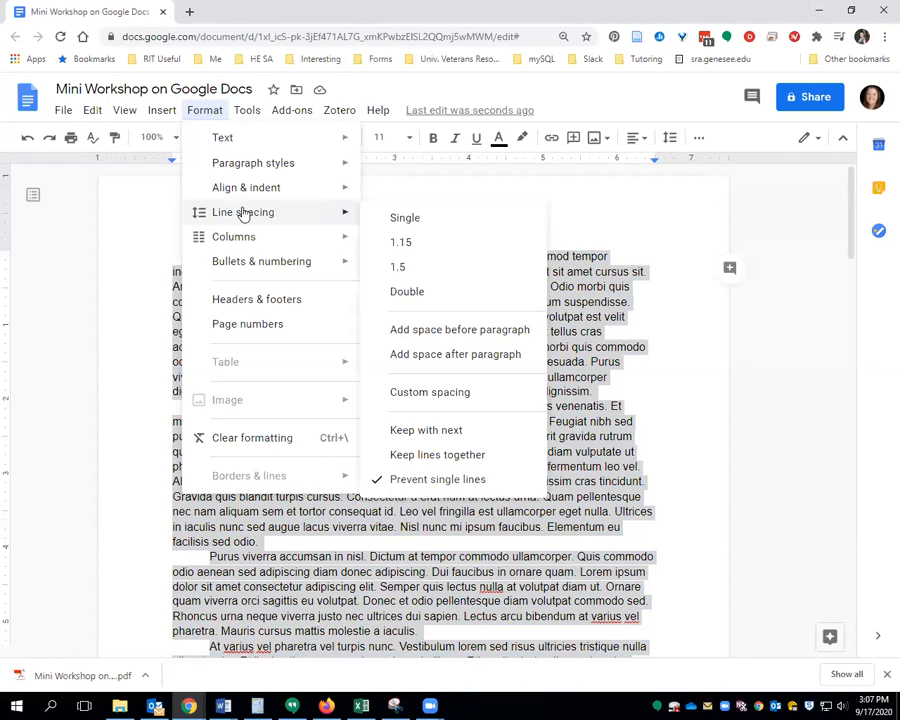
{"action": "left_click", "coordinate": [455, 293]}
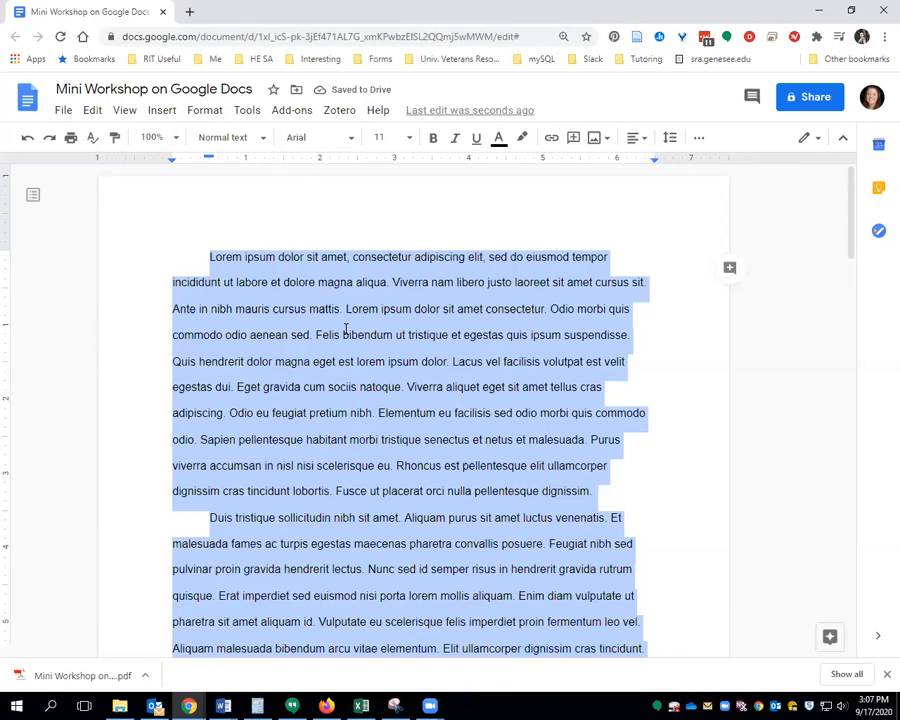
Change all the body text to Times New Roman at size 12
{"action": "left_click", "coordinate": [349, 140]}
{"action": "left_click", "coordinate": [352, 228]}
{"action": "left_click", "coordinate": [407, 138]}
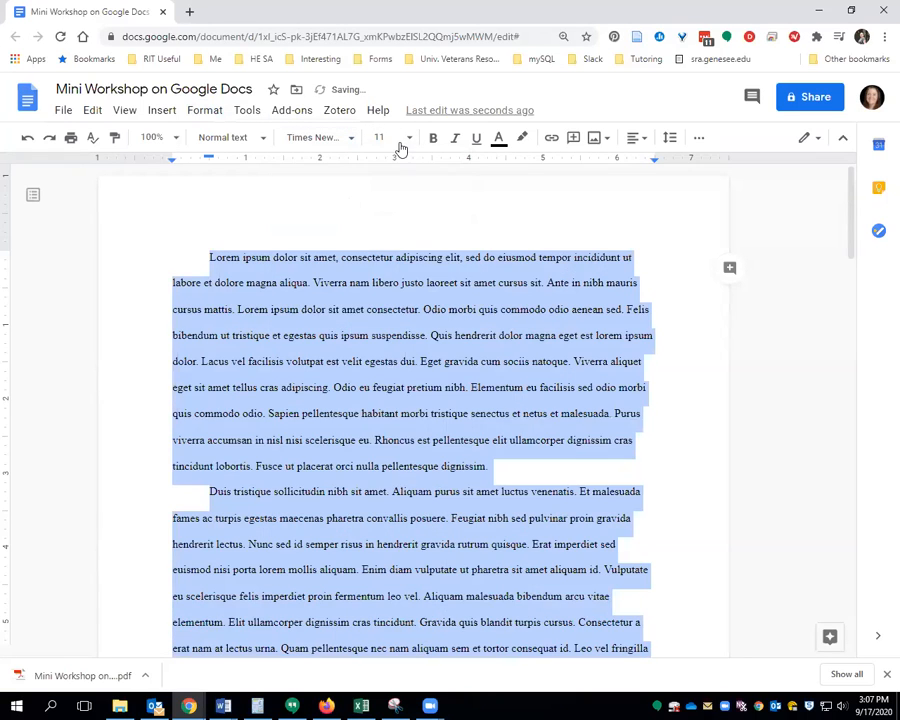
{"action": "left_click", "coordinate": [384, 262]}
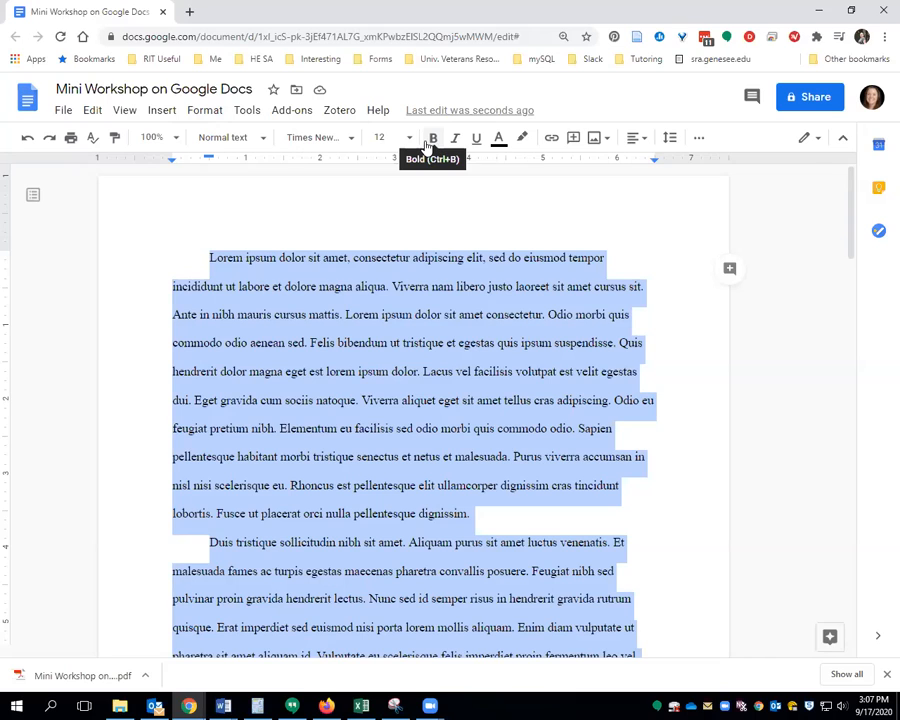
{"action": "left_click", "coordinate": [237, 253]}
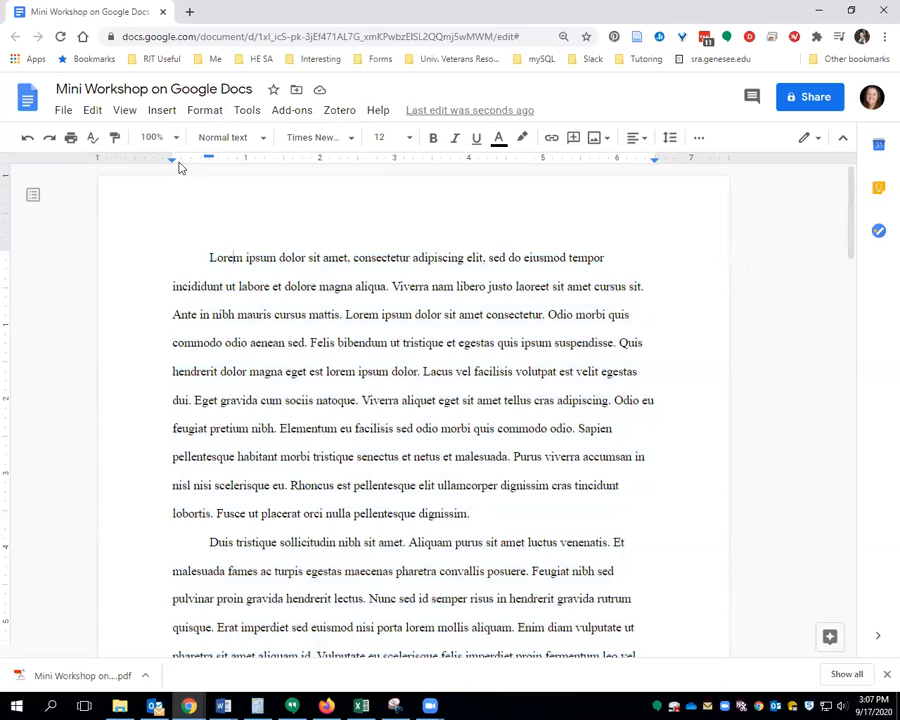
Insert a page header reading 'Mini Workshop'
{"action": "left_click", "coordinate": [163, 112]}
{"action": "mouse_move", "coordinate": [239, 363]}
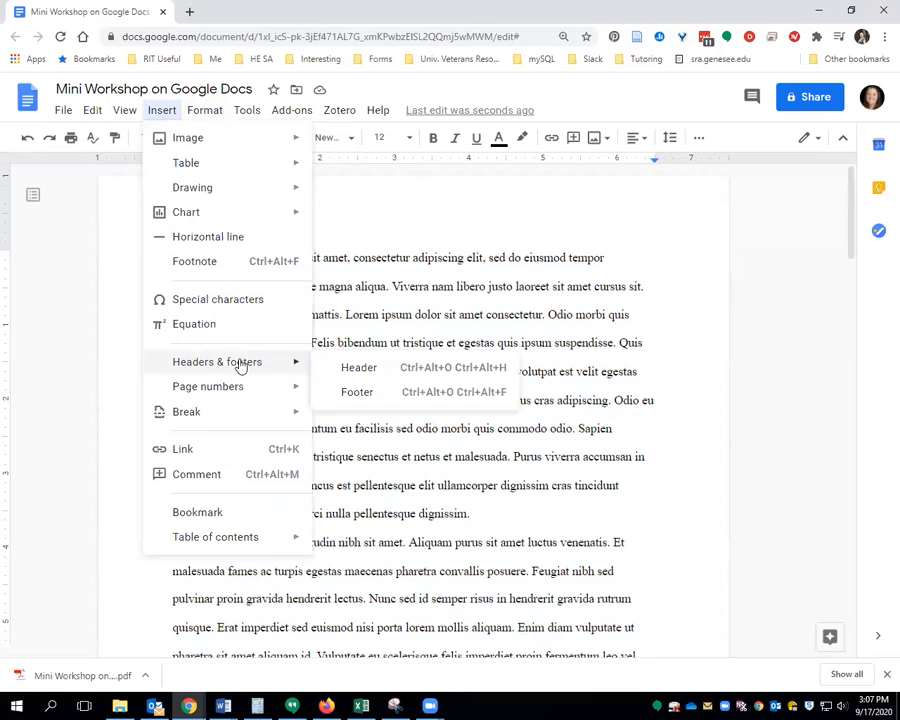
{"action": "left_click", "coordinate": [355, 368]}
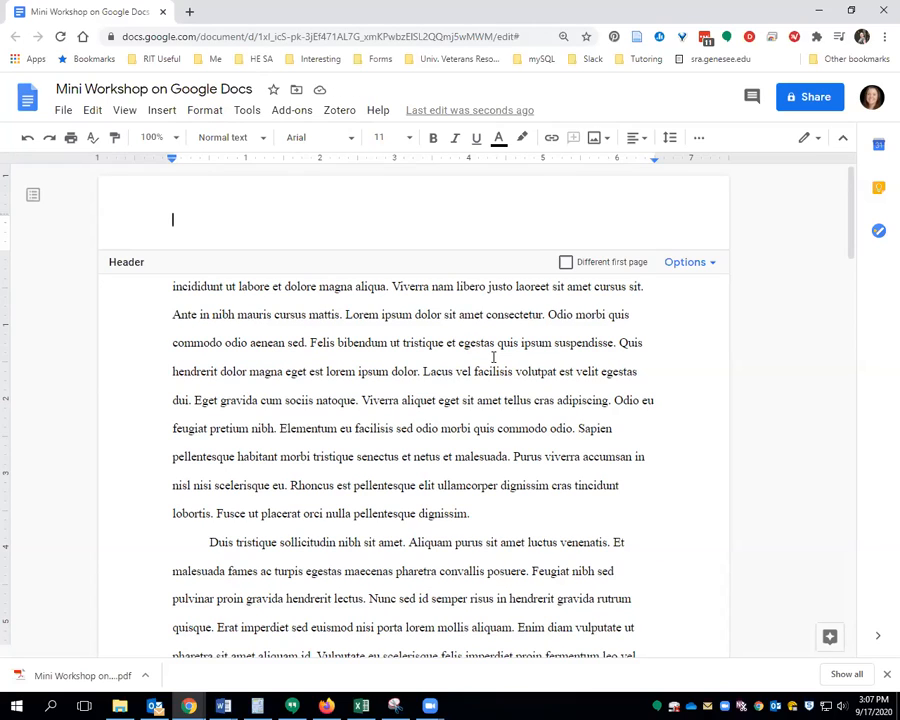
{"action": "type", "text": "Mi"}
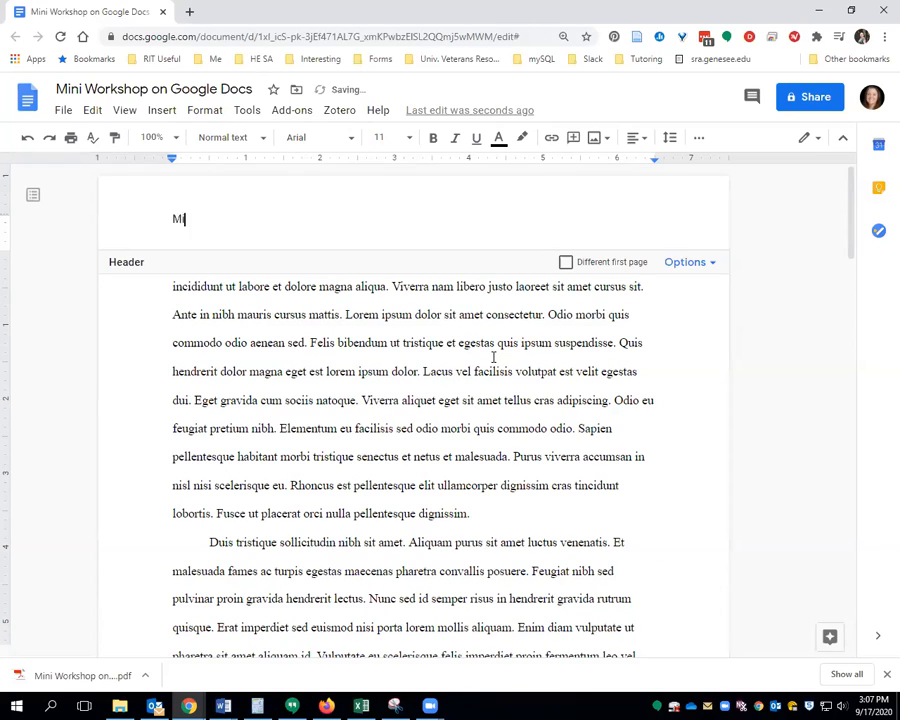
{"action": "type", "text": "ni Workshop"}
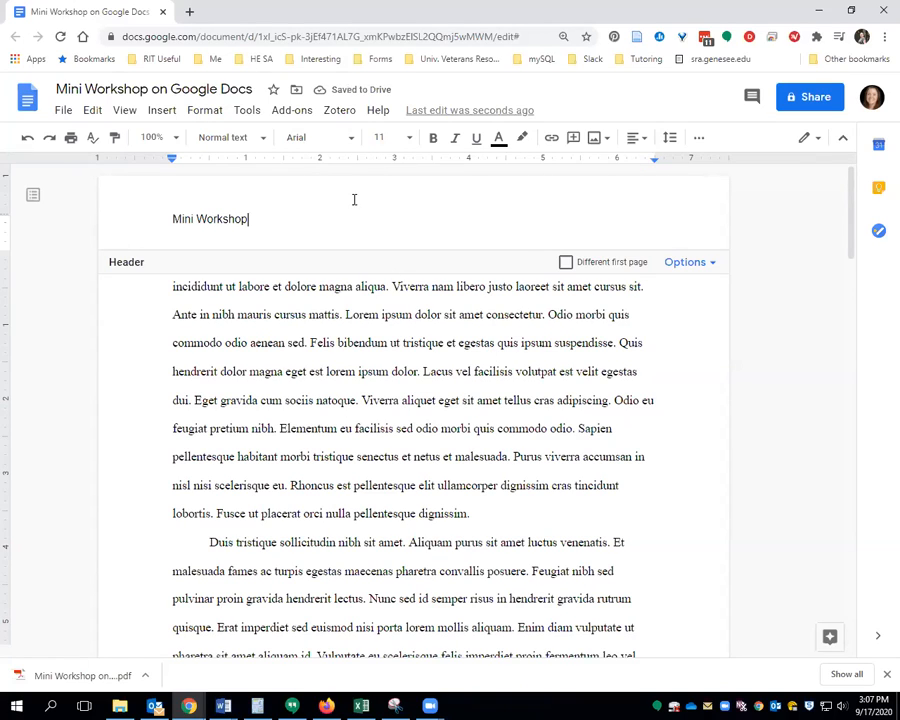
Format the 'Mini Workshop' header as Times New Roman 12, right-aligned
{"action": "left_click_drag", "start_coordinate": [260, 218], "coordinate": [171, 217]}
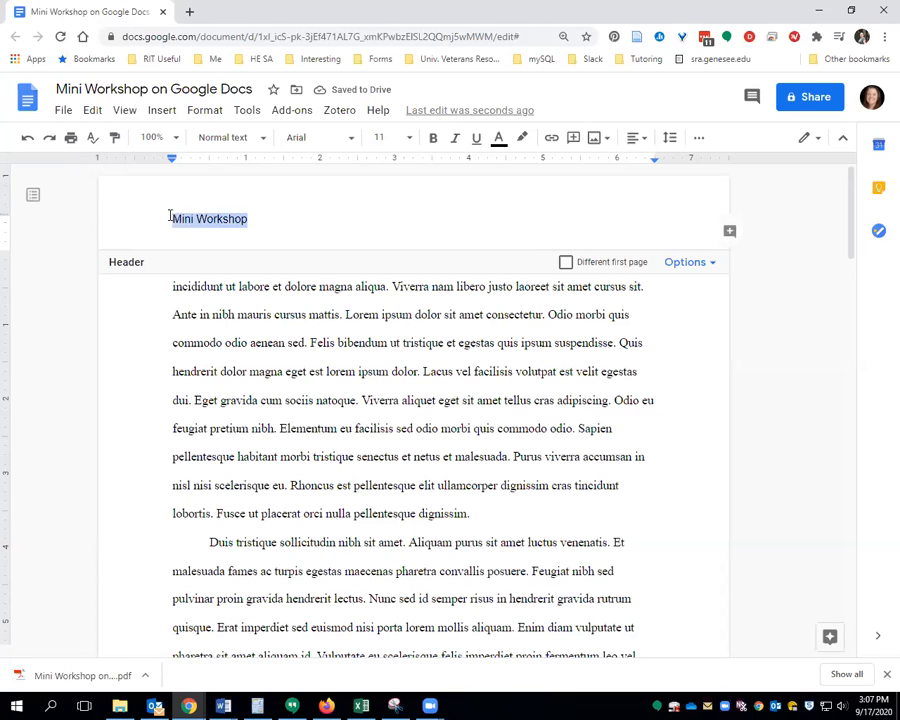
{"action": "left_click", "coordinate": [329, 140]}
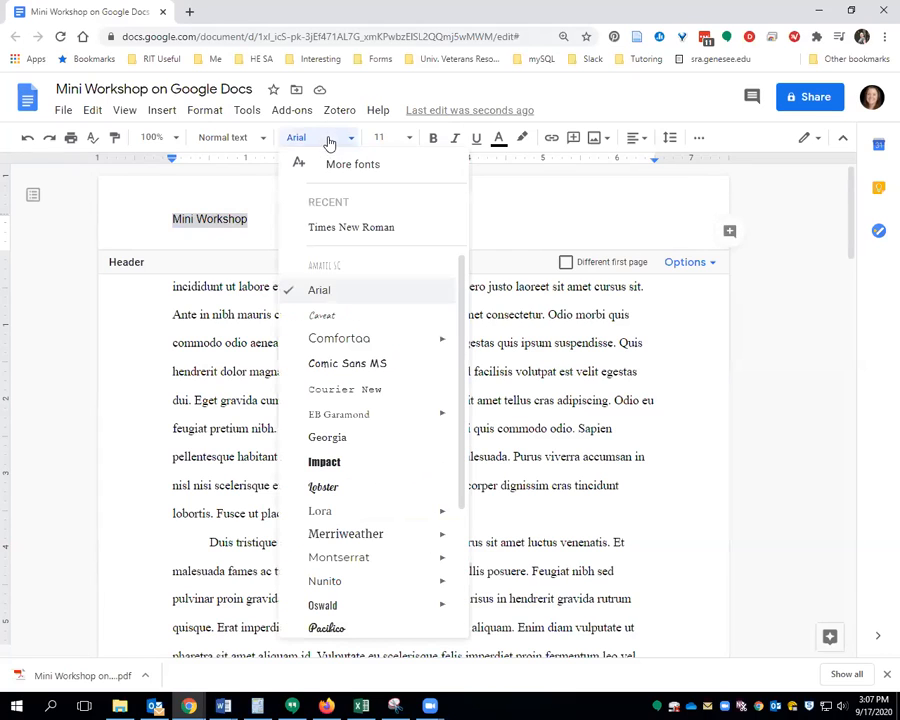
{"action": "left_click", "coordinate": [348, 230]}
{"action": "left_click", "coordinate": [413, 139]}
{"action": "left_click", "coordinate": [388, 264]}
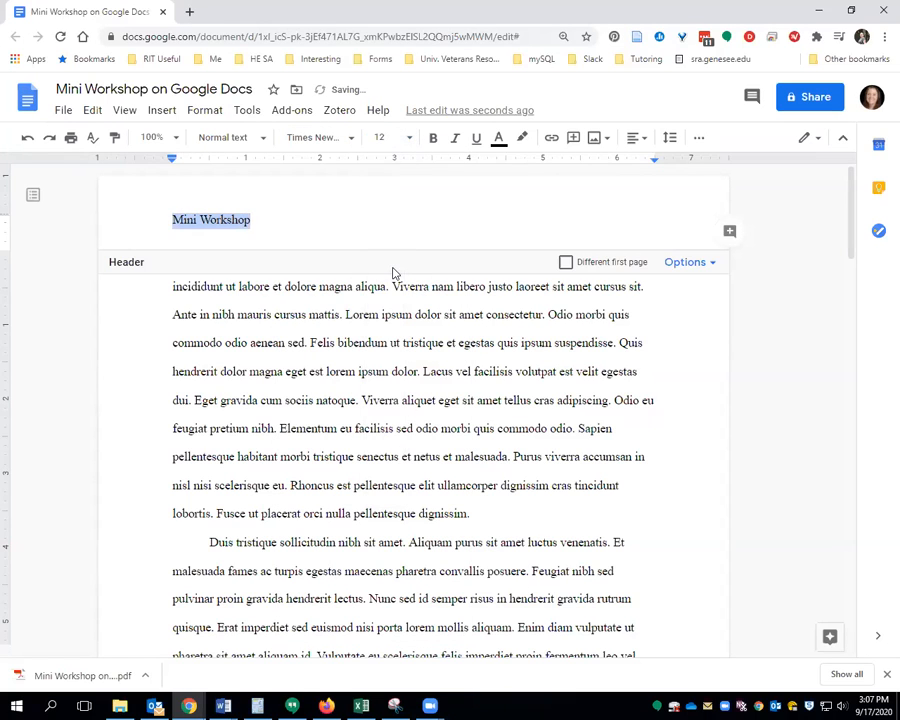
{"action": "left_click", "coordinate": [643, 139]}
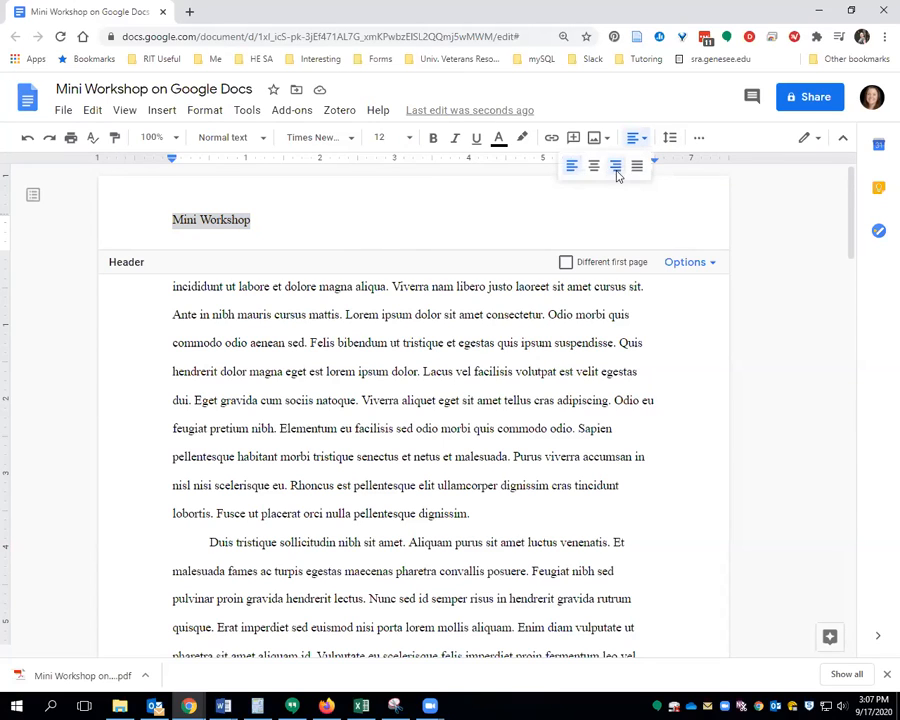
{"action": "left_click", "coordinate": [616, 169]}
{"action": "left_click", "coordinate": [527, 365]}
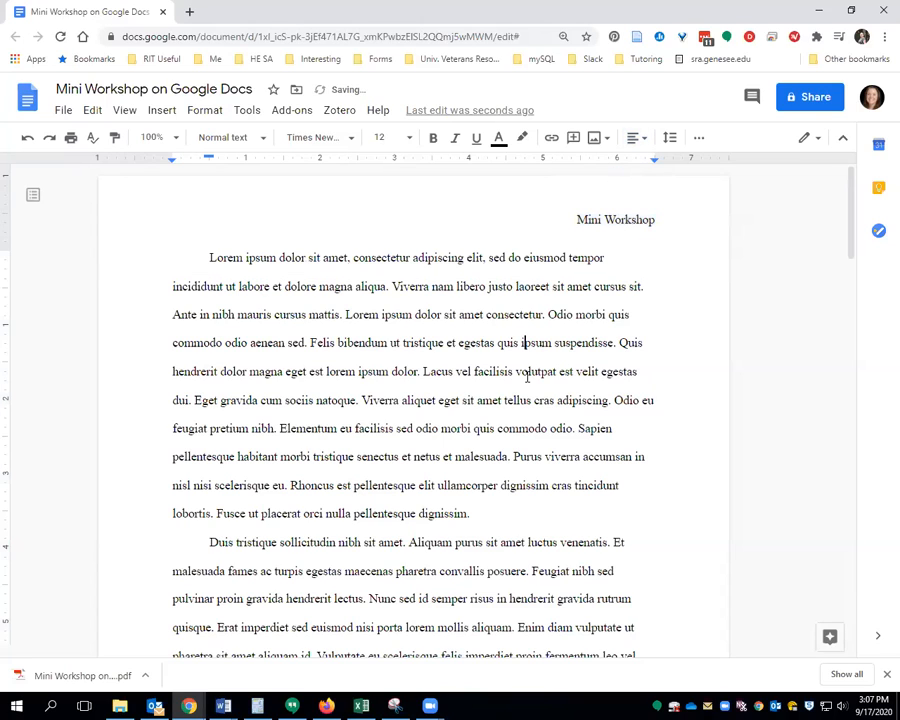
Insert page numbers in the bottom-right footer of every page, starting at 1
{"action": "left_click", "coordinate": [162, 110]}
{"action": "mouse_move", "coordinate": [221, 395]}
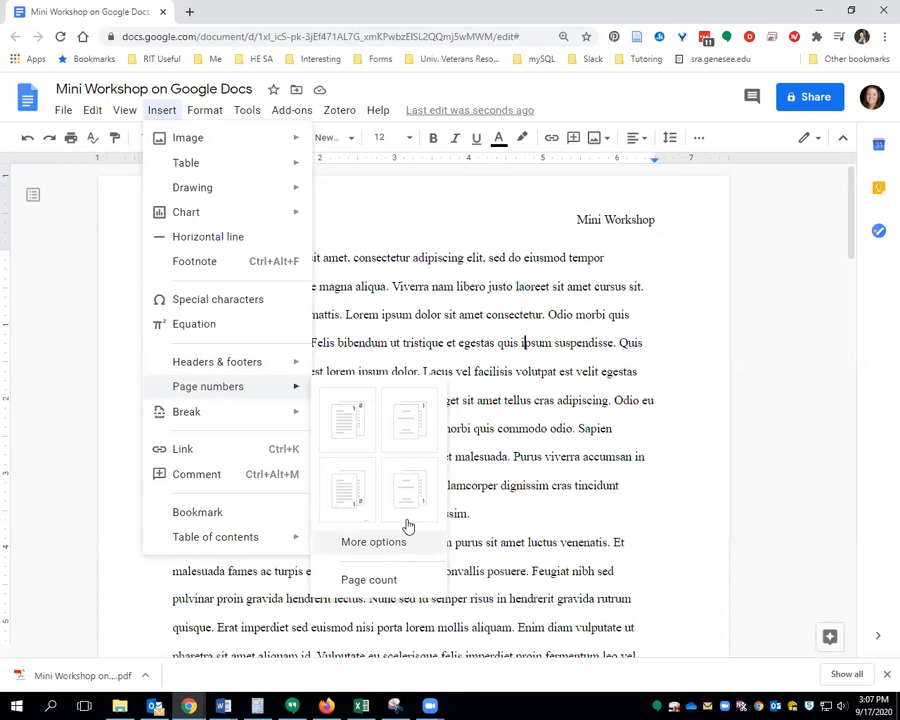
{"action": "left_click", "coordinate": [352, 490]}
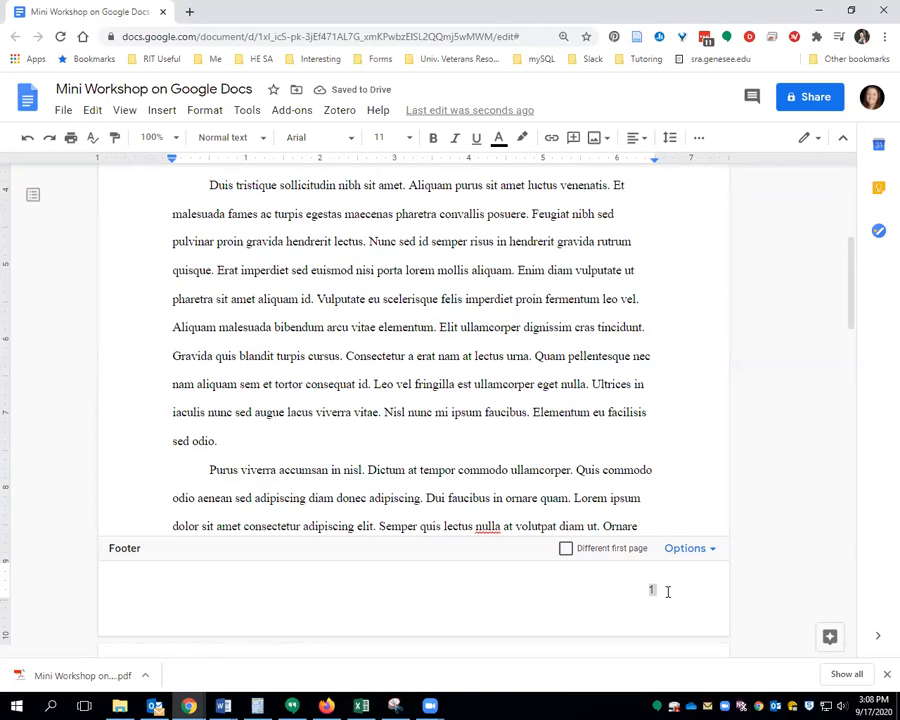
{"action": "left_click", "coordinate": [517, 453]}
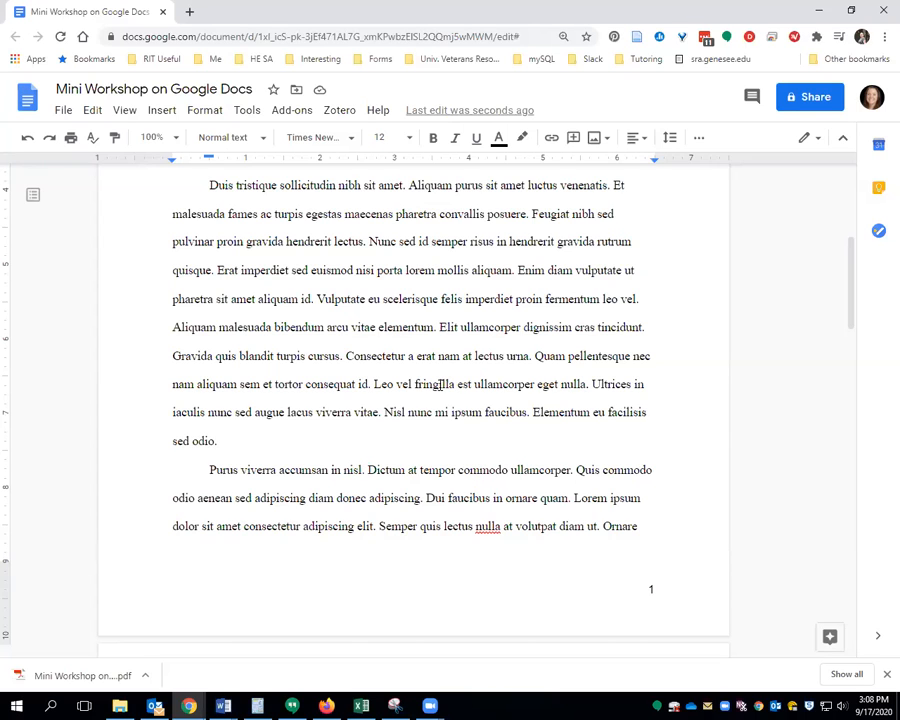
{"action": "scroll", "coordinate": [376, 362], "scroll_direction": "up", "scroll_amount": 1}
{"action": "left_click_drag", "start_coordinate": [209, 255], "coordinate": [267, 510]}
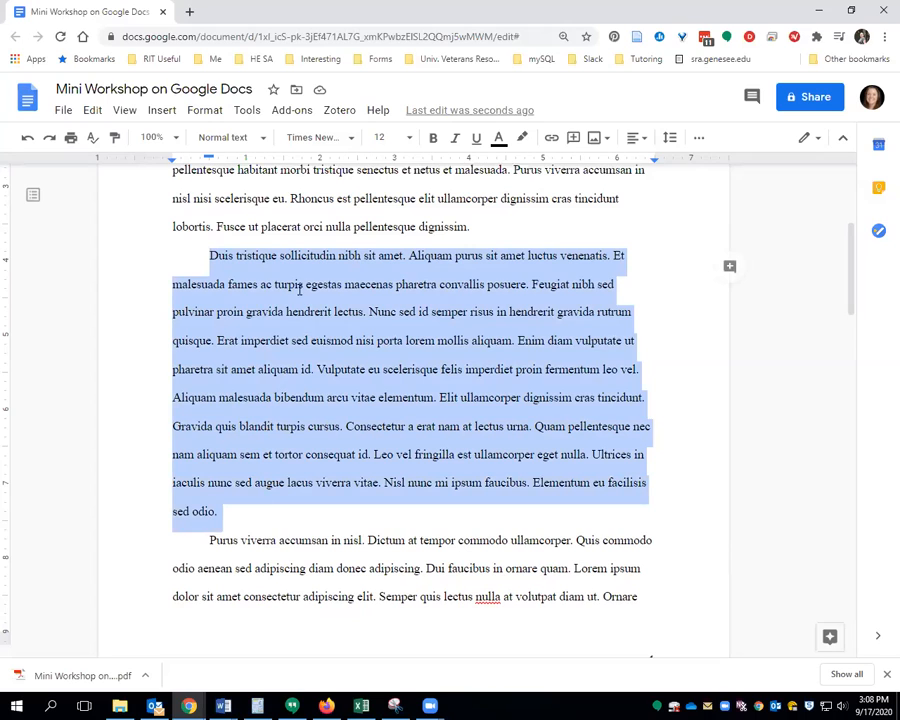
{"action": "left_click", "coordinate": [246, 111]}
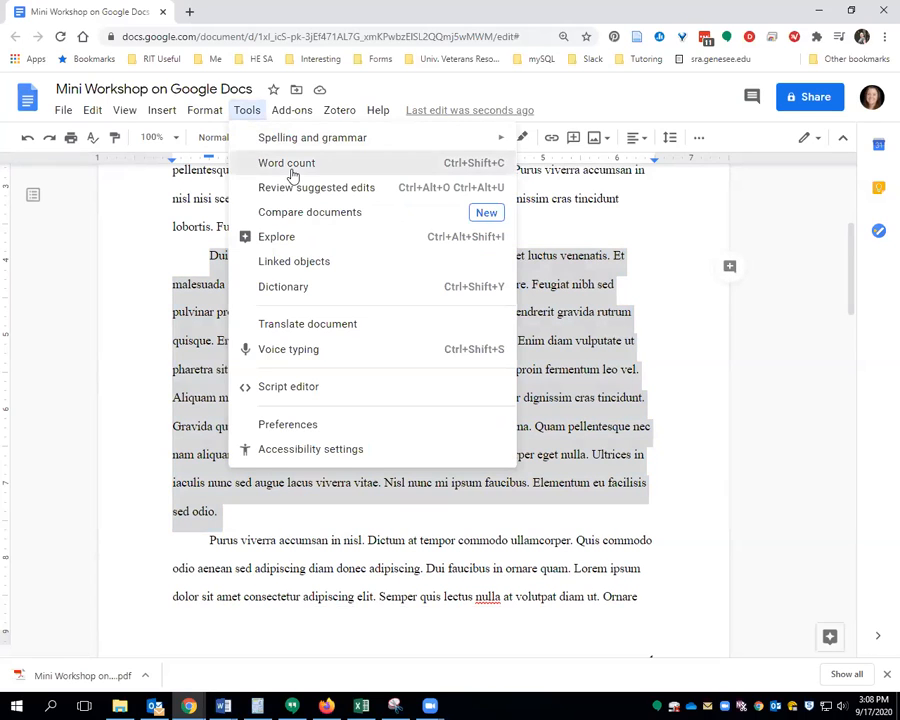
{"action": "left_click", "coordinate": [288, 161]}
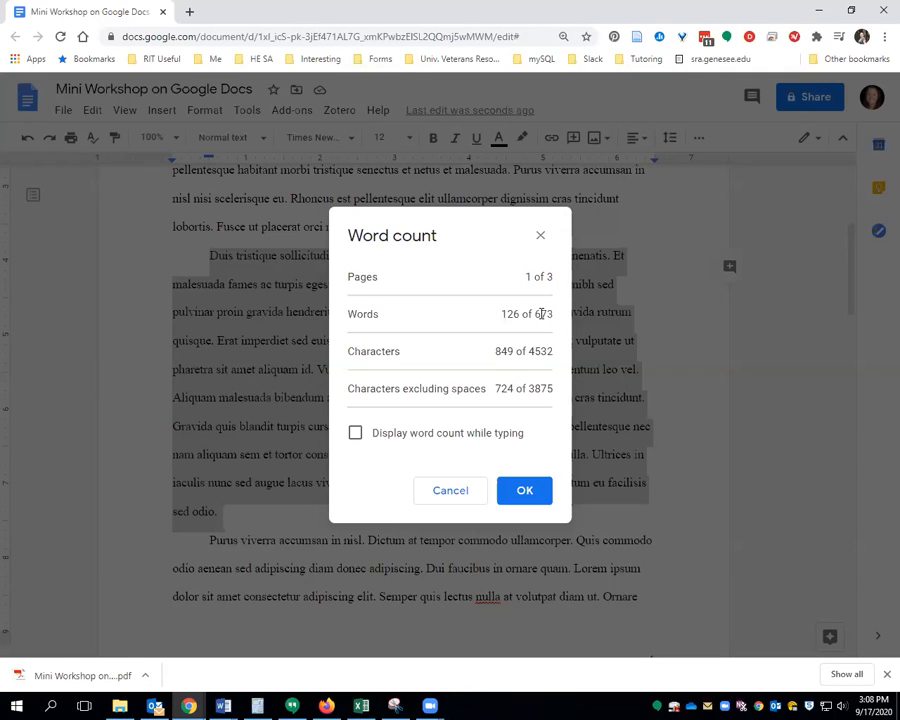
{"action": "left_click", "coordinate": [456, 488]}
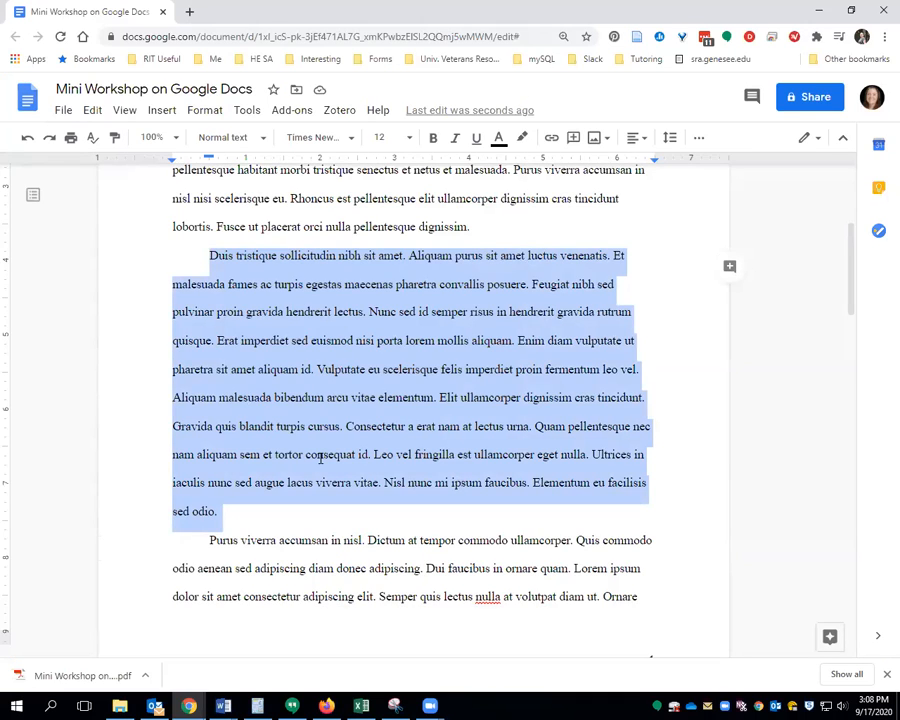
{"action": "left_click", "coordinate": [316, 397]}
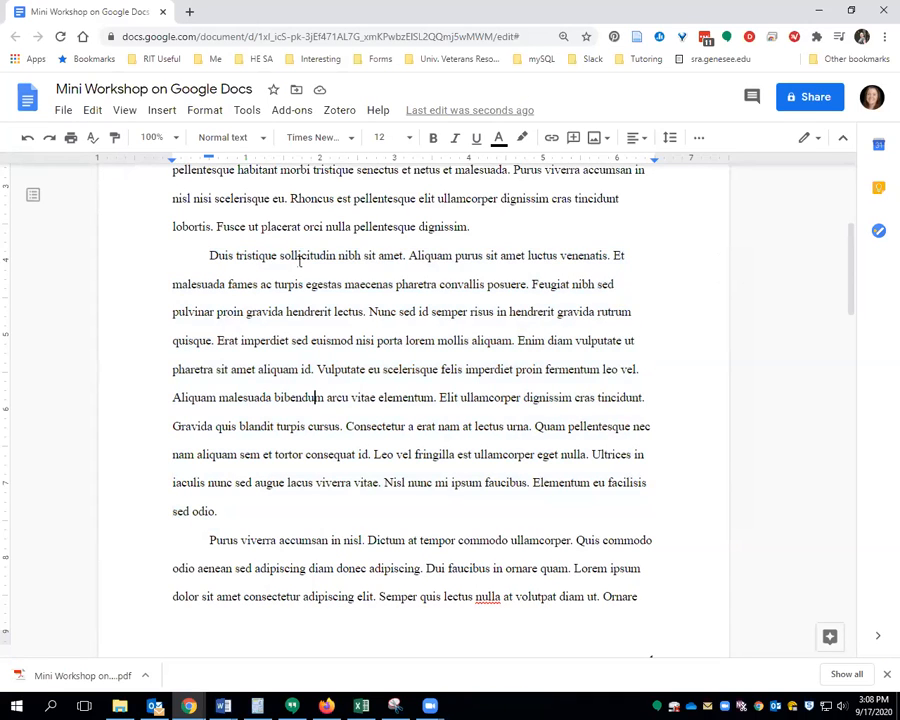
{"action": "left_click", "coordinate": [240, 111]}
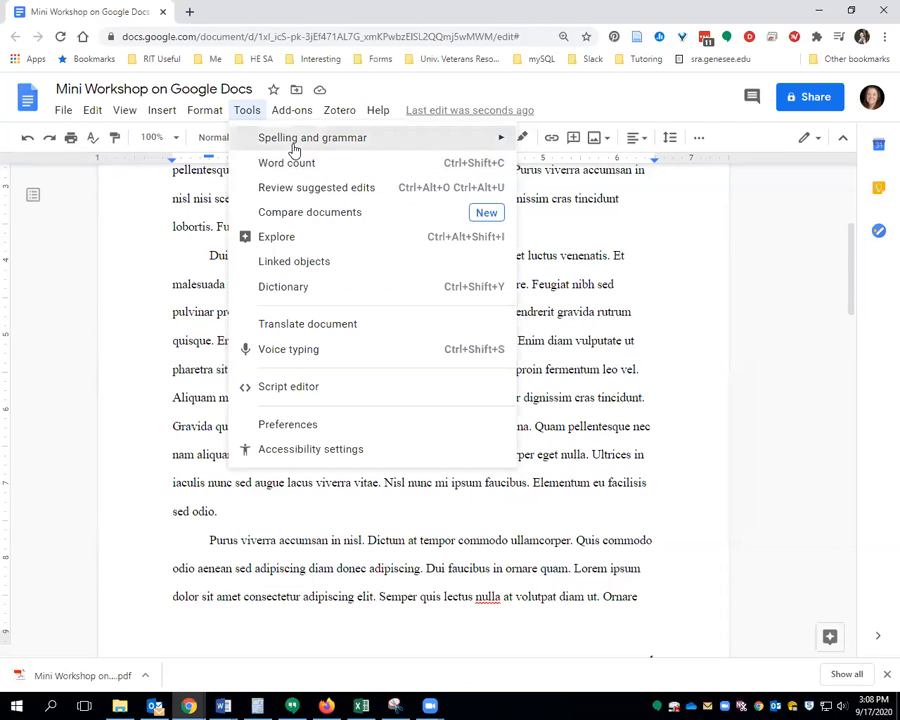
{"action": "mouse_move", "coordinate": [294, 149]}
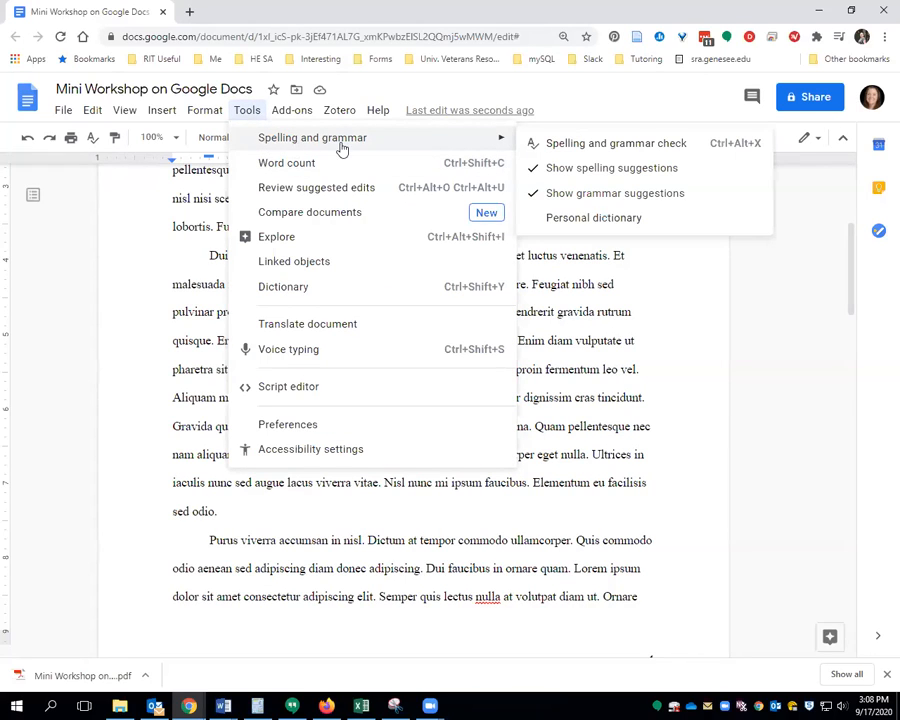
{"action": "left_click", "coordinate": [603, 430]}
{"action": "left_click", "coordinate": [483, 597]}
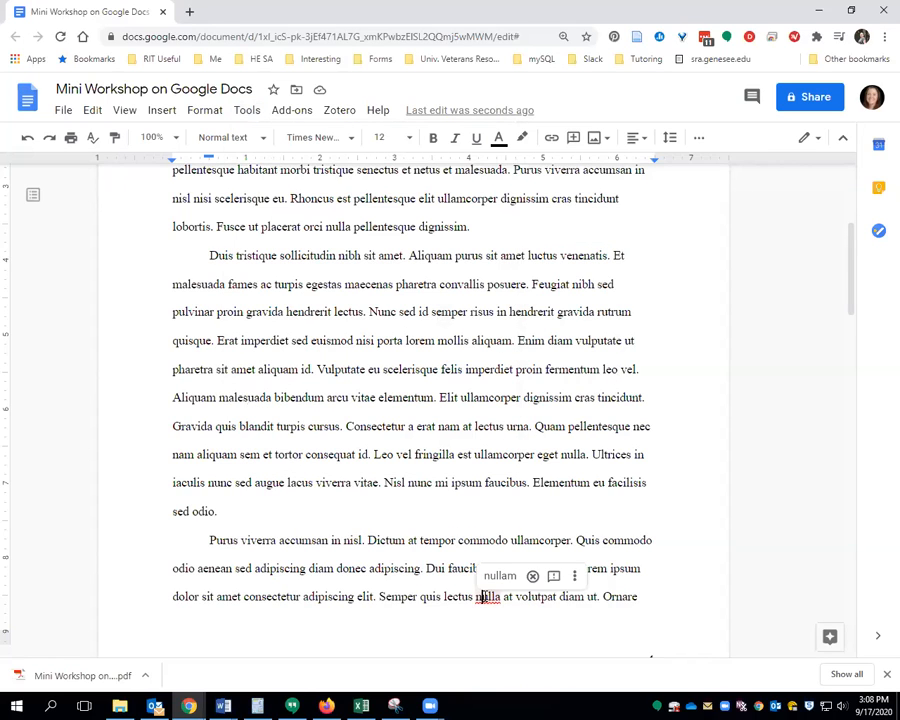
{"action": "left_click", "coordinate": [408, 540]}
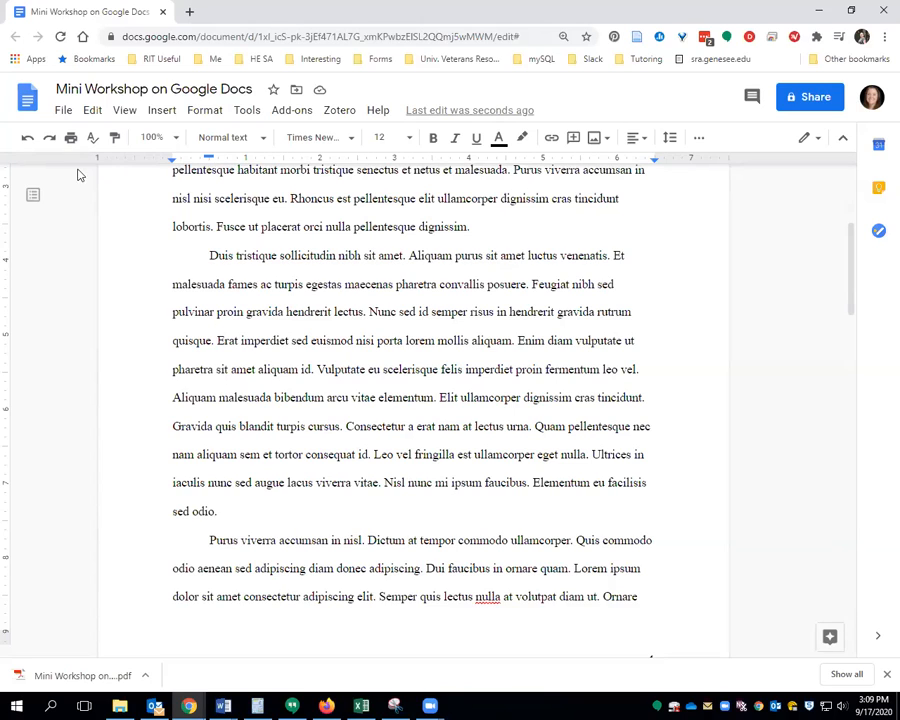
{"action": "left_click", "coordinate": [63, 112]}
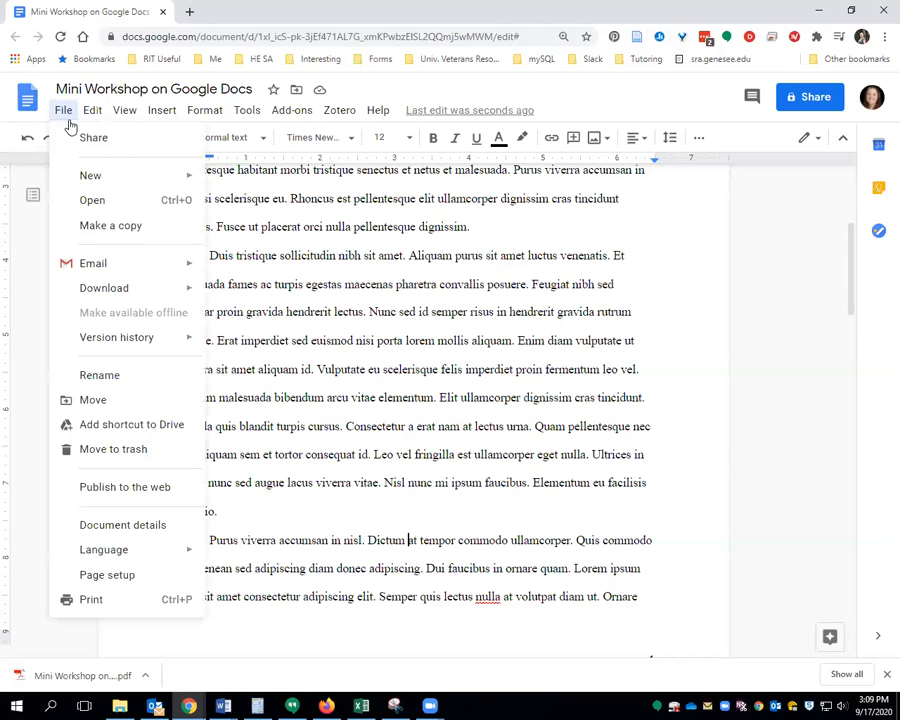
{"action": "mouse_move", "coordinate": [100, 265]}
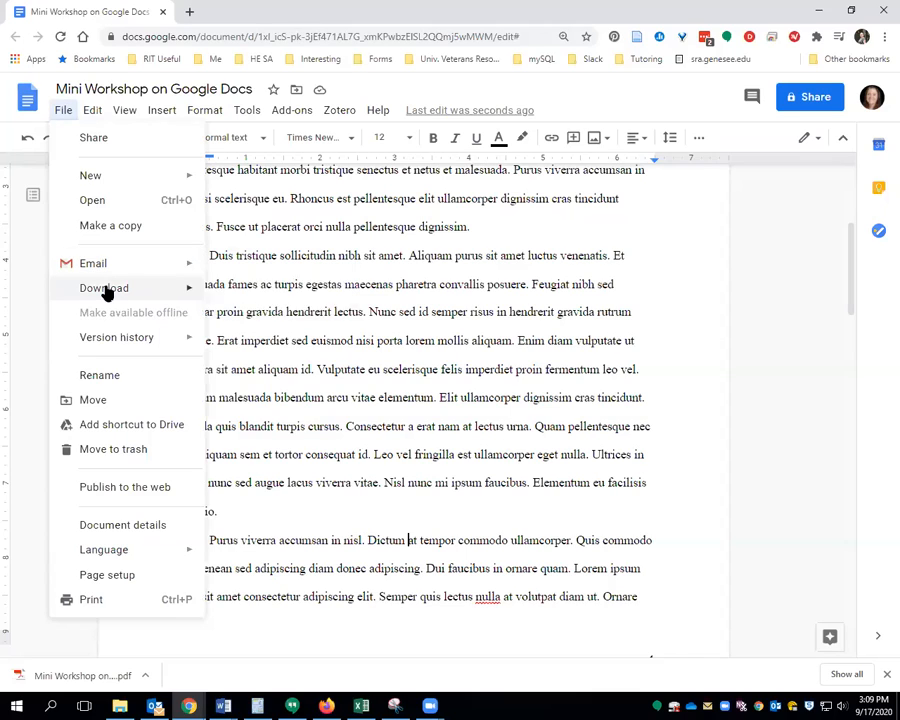
{"action": "mouse_move", "coordinate": [107, 292]}
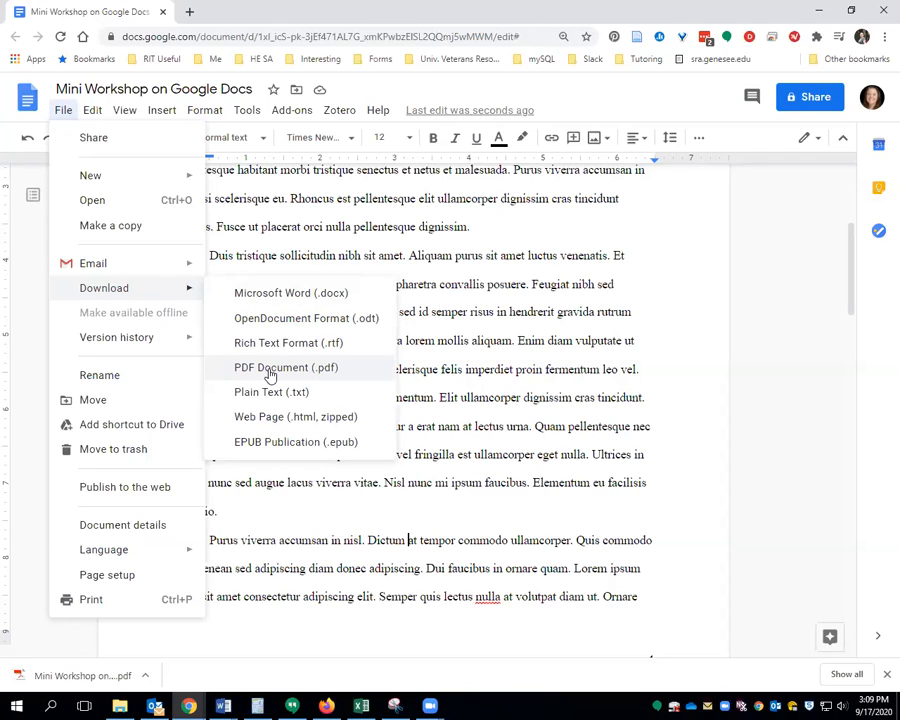
{"action": "left_click", "coordinate": [340, 227]}
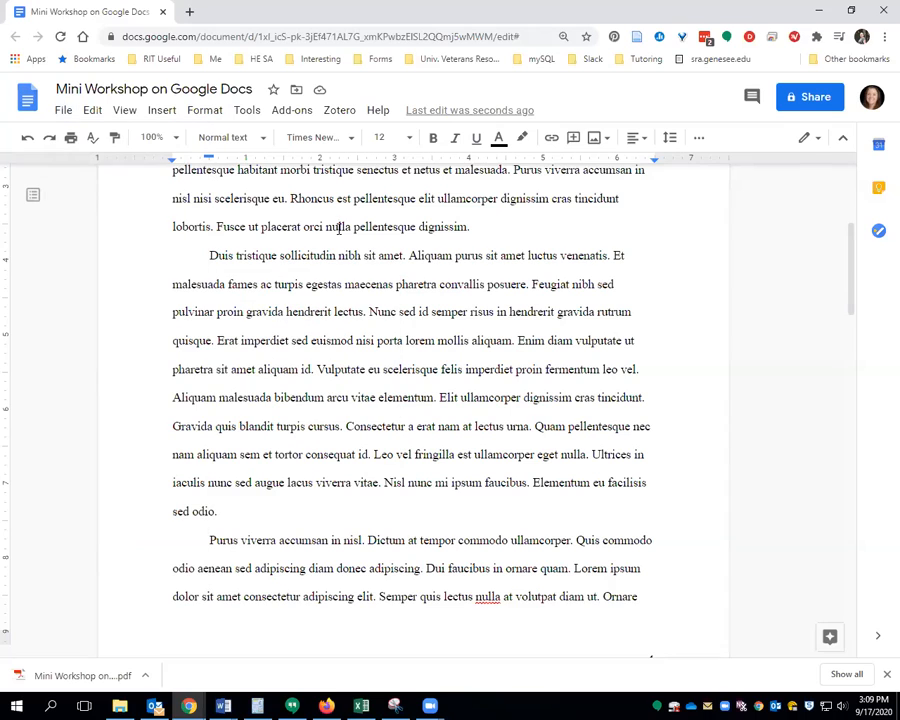
{"action": "left_click", "coordinate": [812, 99]}
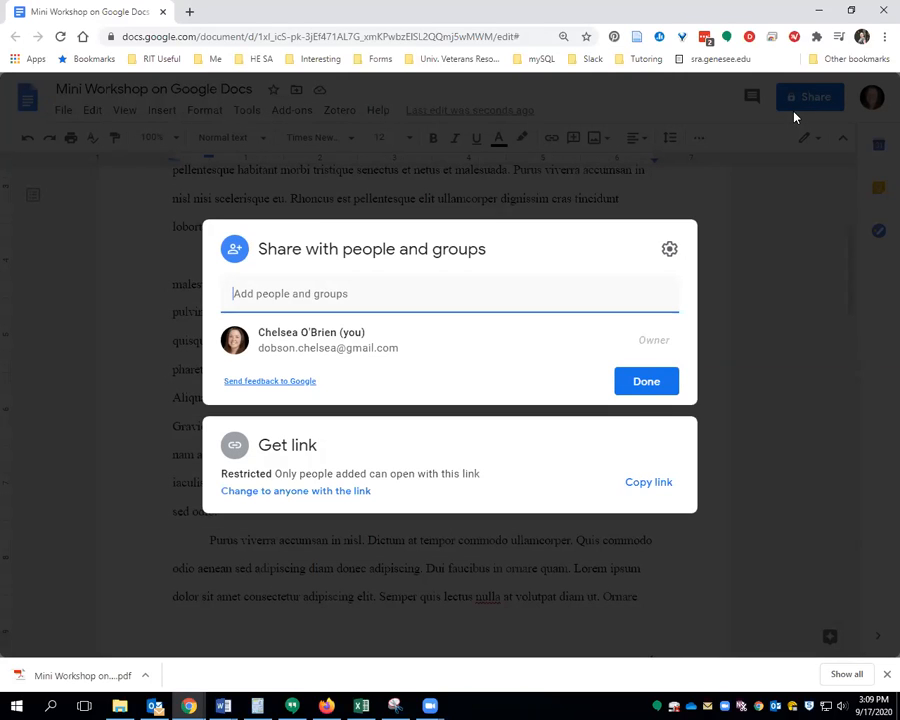
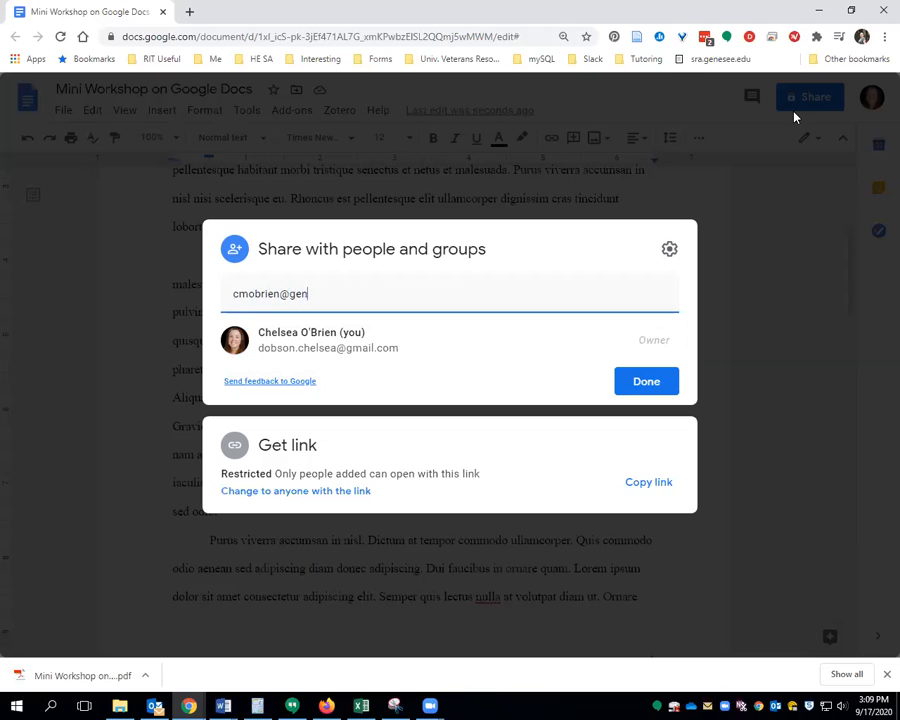
{"action": "key", "text": "Return"}
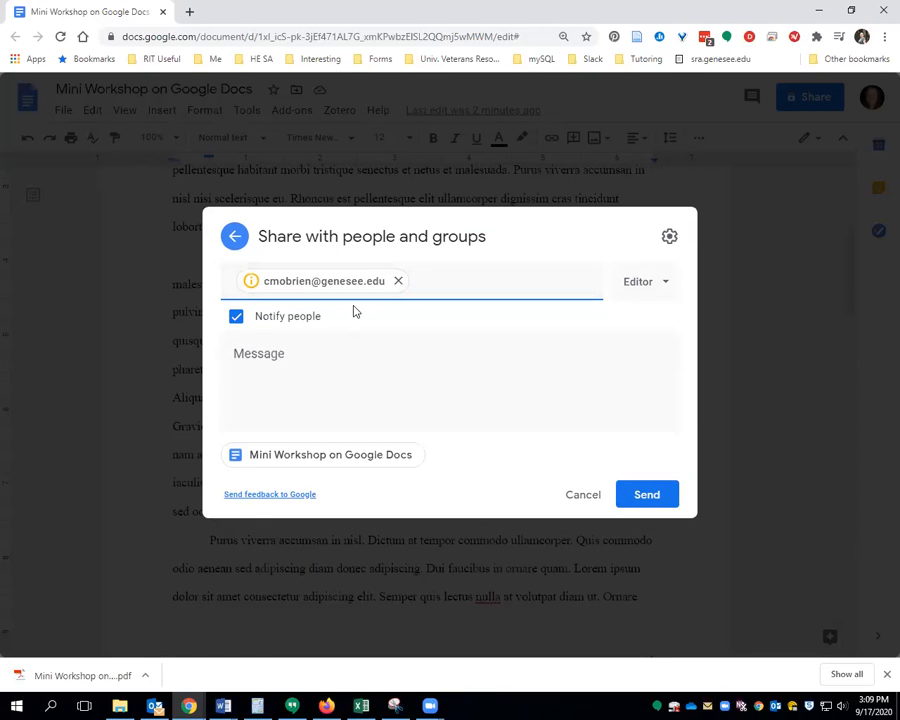
{"action": "left_click", "coordinate": [648, 283]}
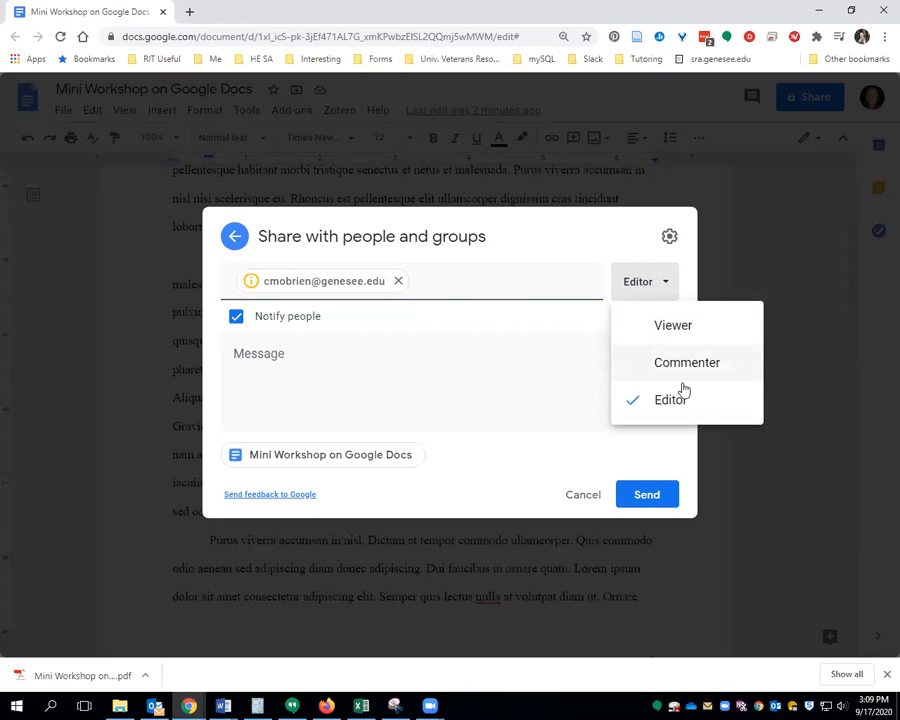
{"action": "left_click", "coordinate": [606, 253]}
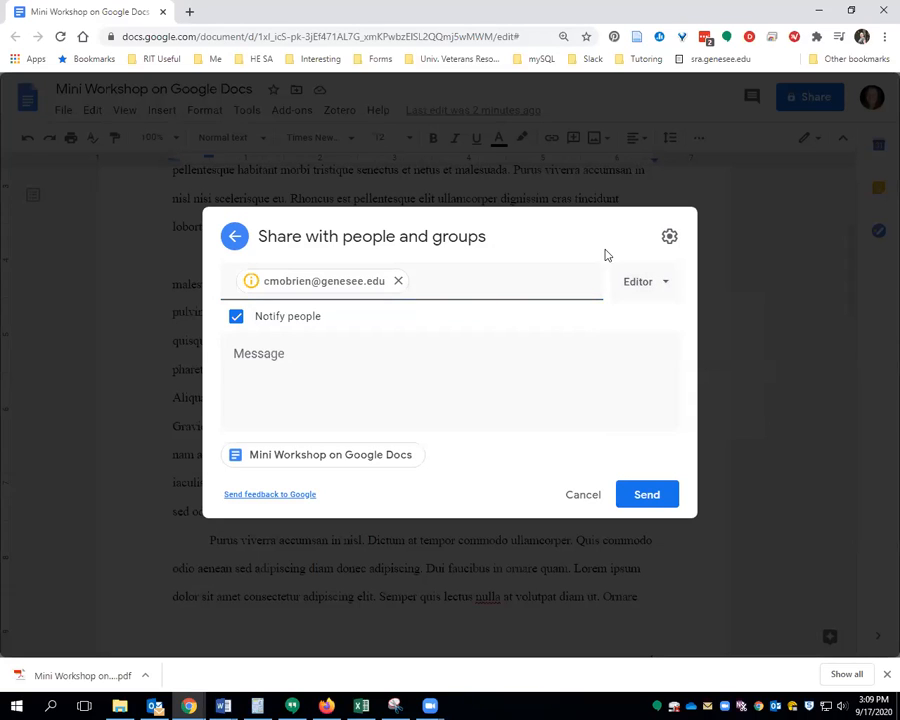
{"action": "left_click", "coordinate": [589, 494]}
{"action": "left_click", "coordinate": [773, 190]}
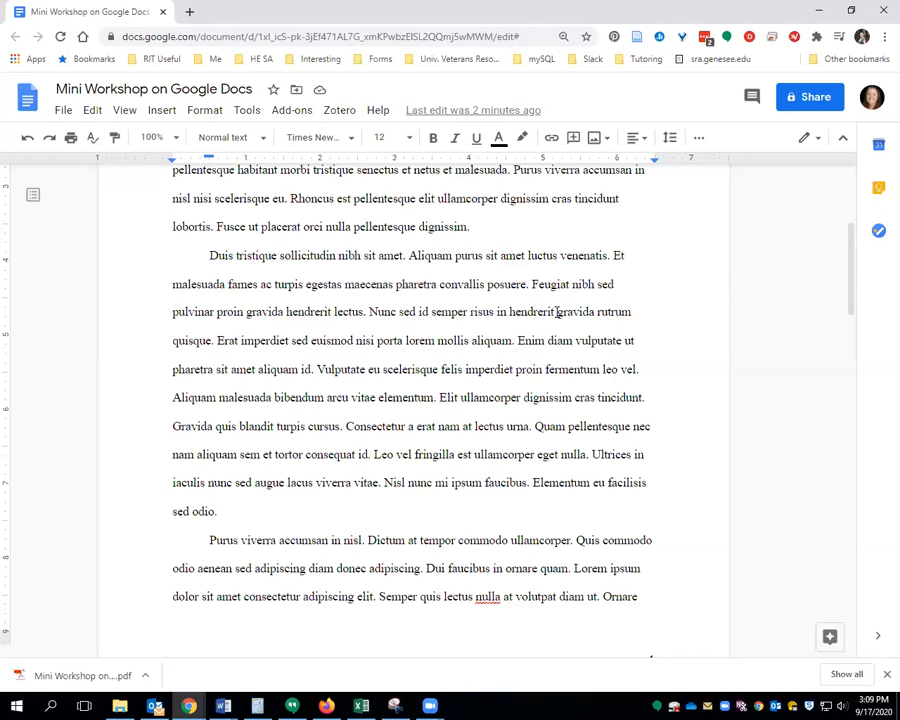
Start emailing the document as an attachment, addressed to the professor's e-mail address
{"action": "left_click", "coordinate": [62, 112]}
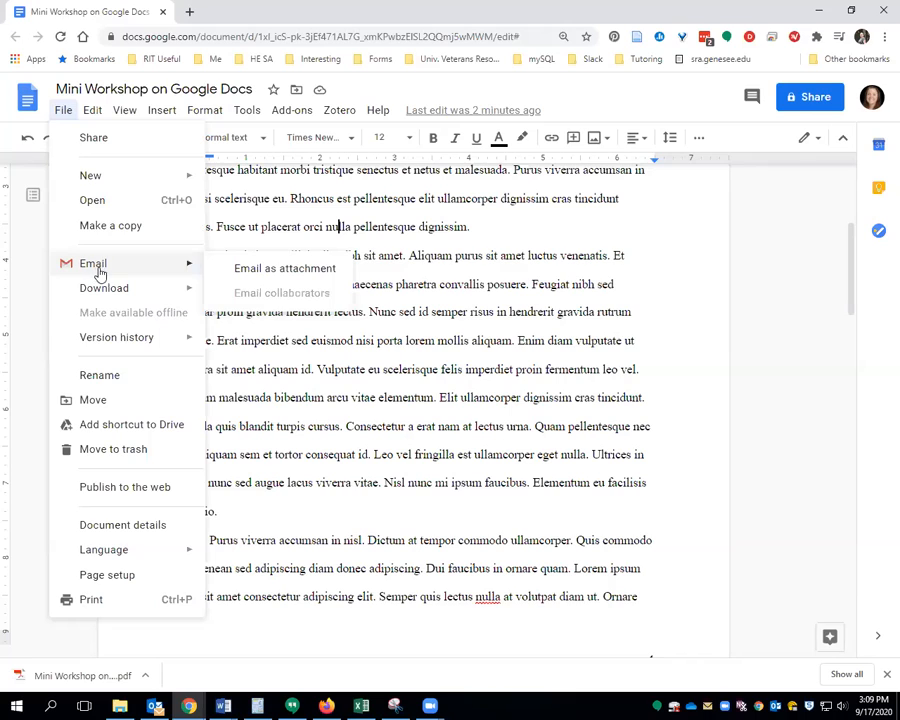
{"action": "left_click", "coordinate": [300, 272]}
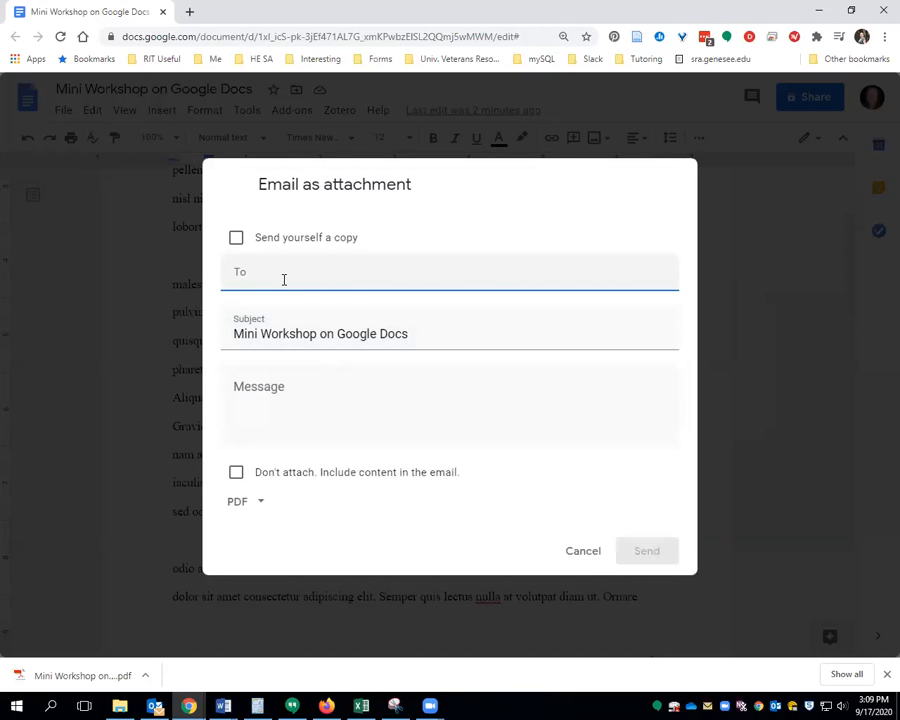
{"action": "left_click", "coordinate": [284, 280]}
{"action": "key", "text": "Return"}
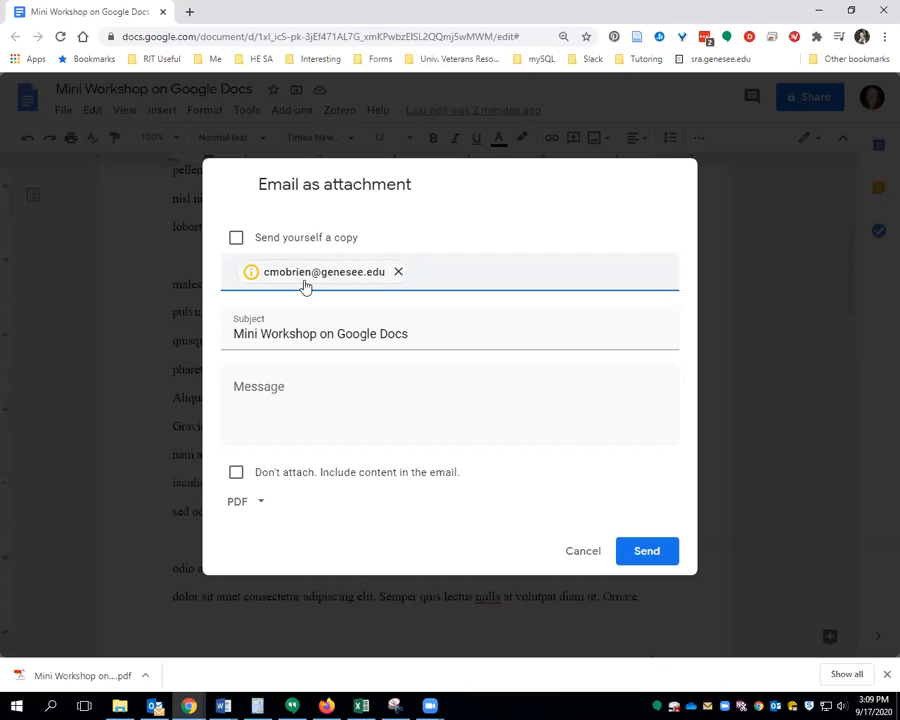
Write a message starting 'Hi professor,' ending 'Thank you,' and signed with the sender's name
{"action": "left_click", "coordinate": [282, 403]}
{"action": "type", "text": "Hi professor,"}
{"action": "key", "text": "Return"}
{"action": "key", "text": "Return"}
{"action": "type", "text": "Her"}
{"action": "type", "text": "my e"}
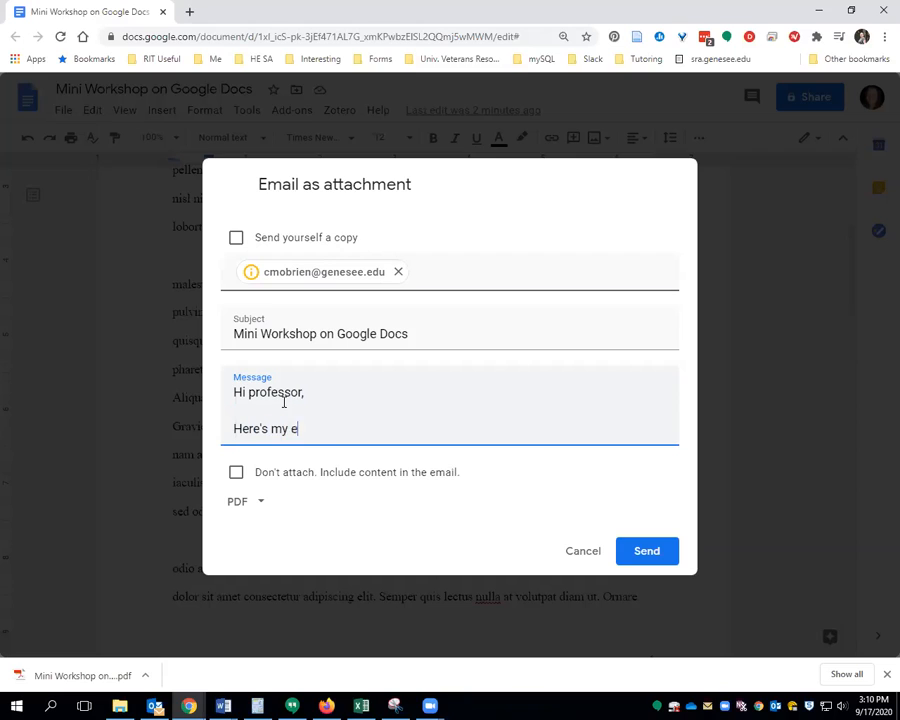
{"action": "type", "text": "mail."}
{"action": "key", "text": "Return"}
{"action": "key", "text": "Return"}
{"action": "type", "text": "Thank you,"}
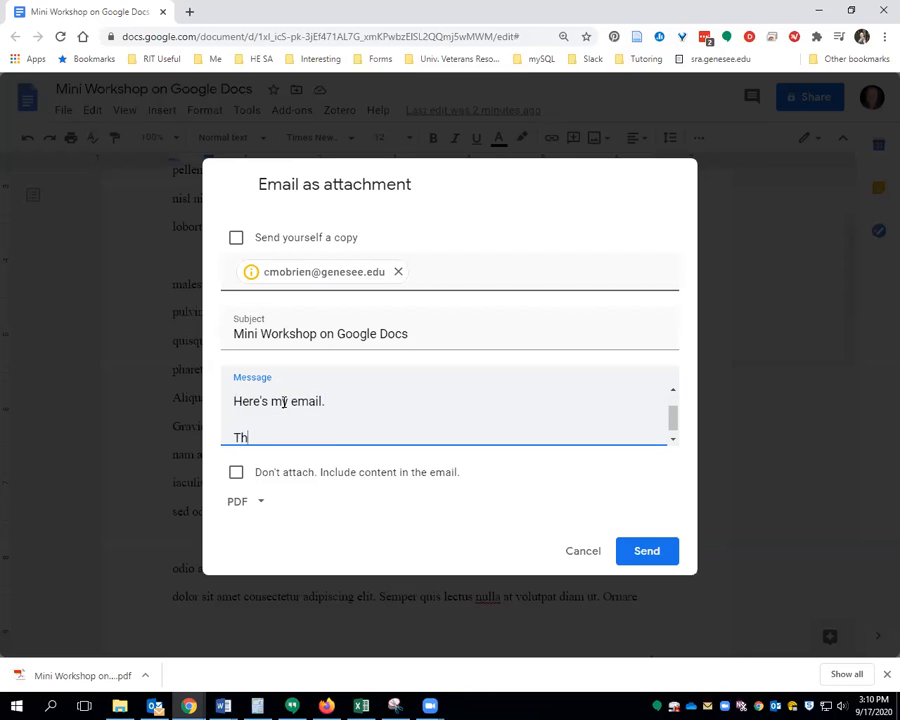
{"action": "key", "text": "Return"}
{"action": "type", "text": "Chelsea"}
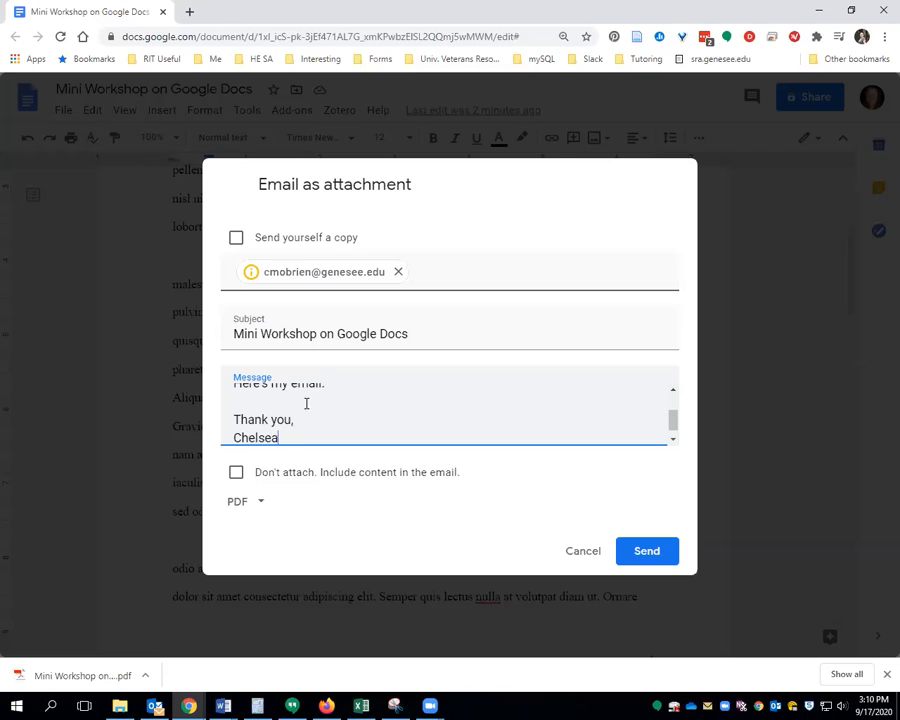
Keep PDF as the attachment format and send the email
{"action": "left_click", "coordinate": [256, 502]}
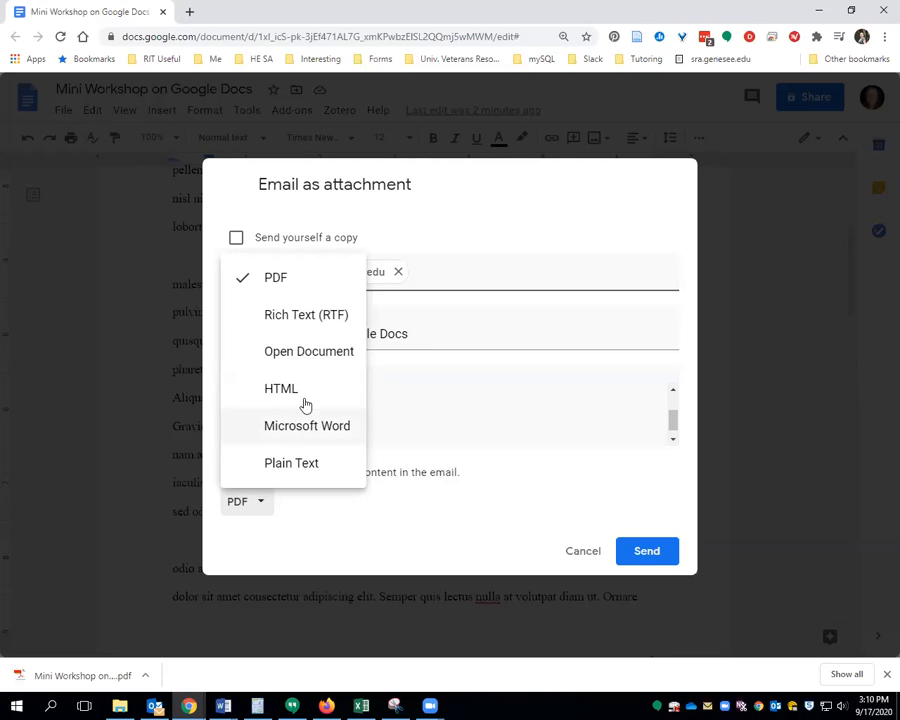
{"action": "left_click", "coordinate": [414, 530]}
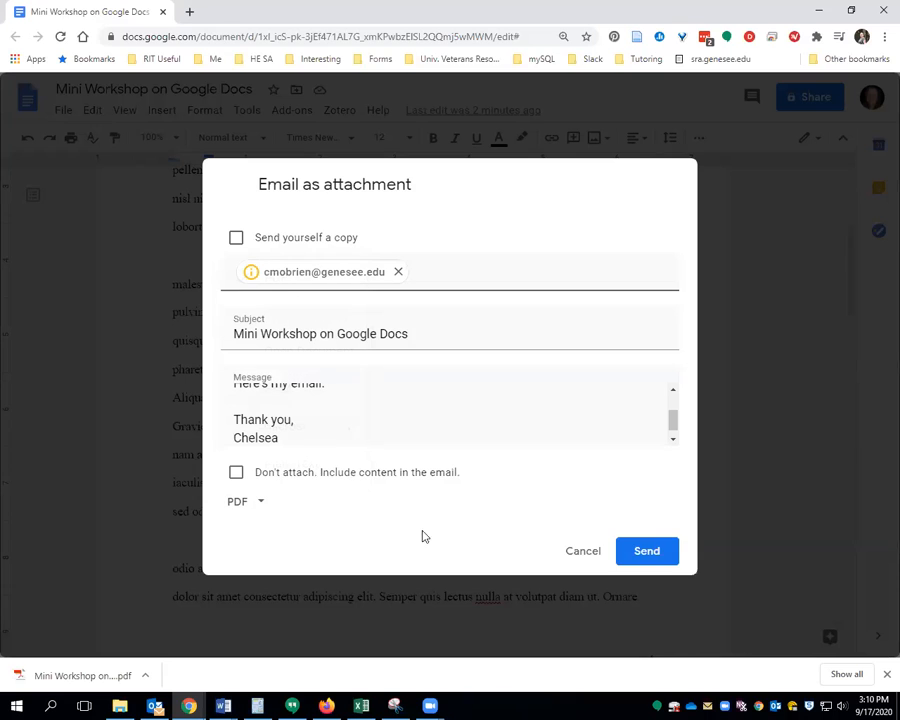
{"action": "left_click", "coordinate": [660, 553]}
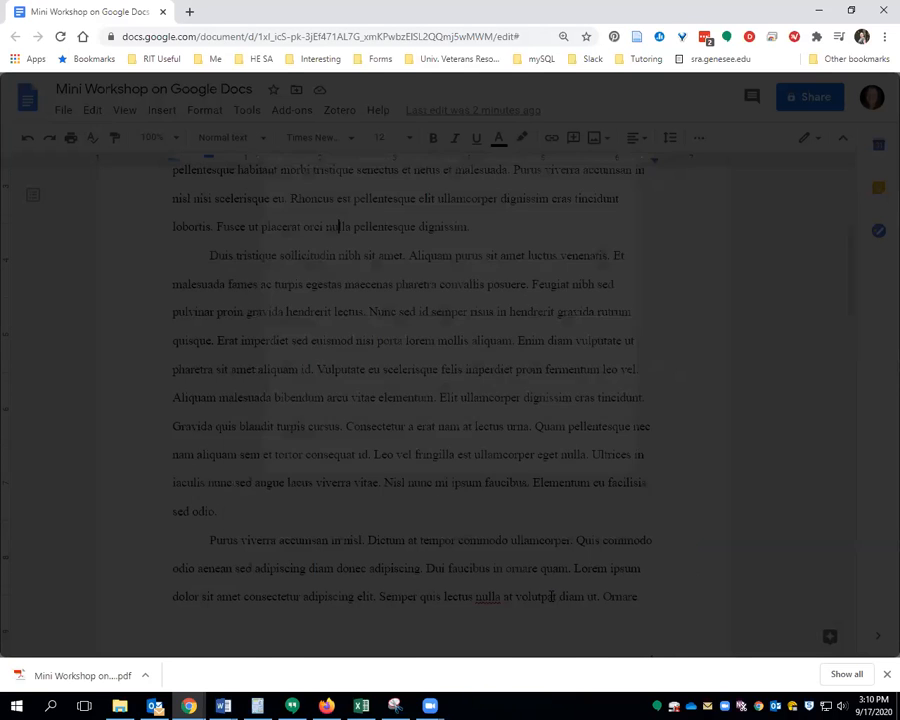